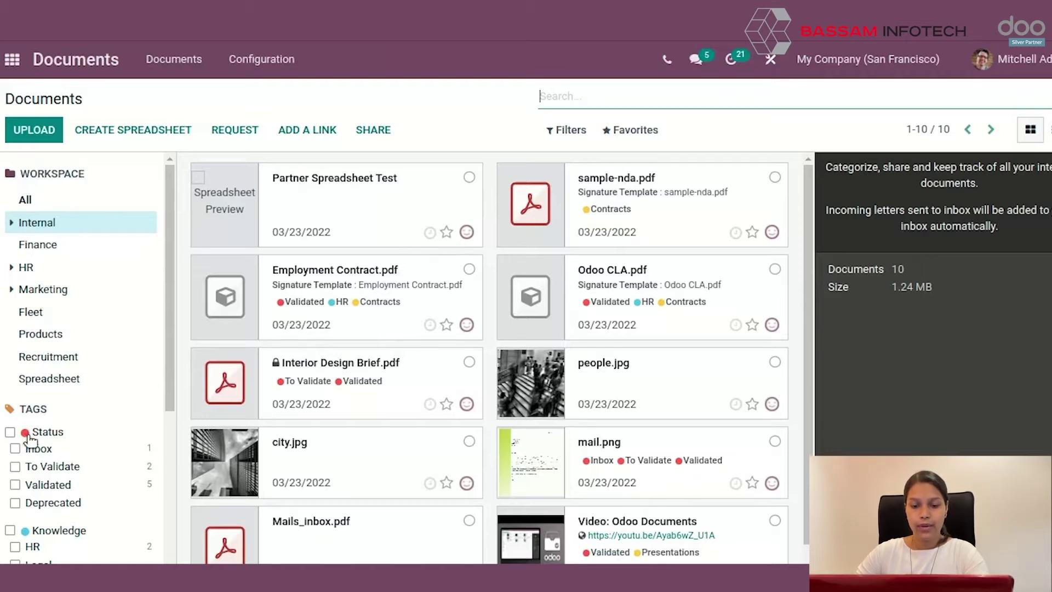
# Scroll down through the Internal workspace's ten documents.
pyautogui.scroll(-2, 30, 439)
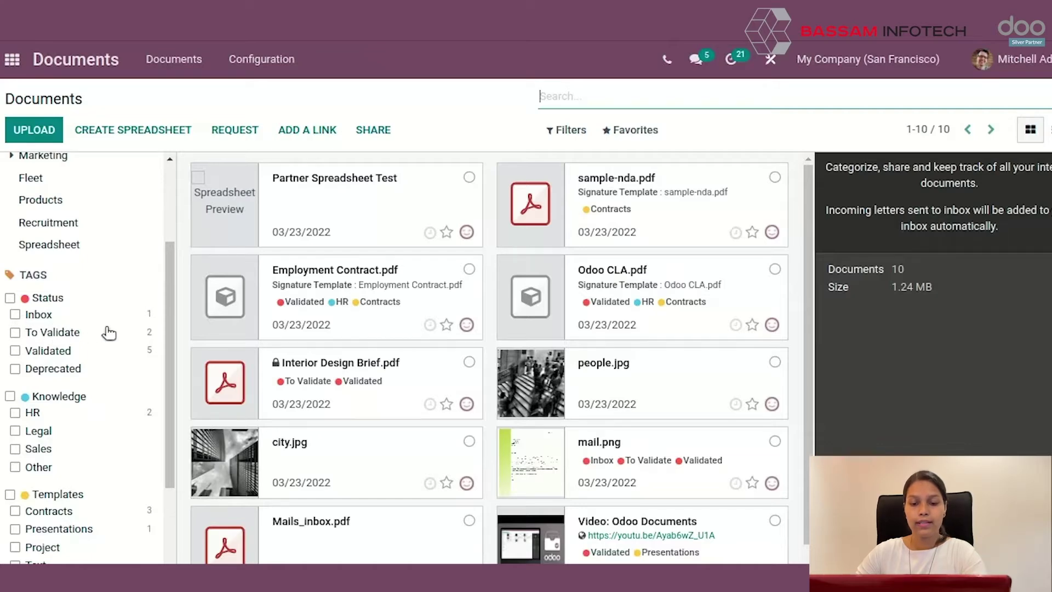
# Select Interior Design Brief.pdf to show its details: owner OdooBot, tag Status > To Validate.
pyautogui.scroll(1, 109, 334)
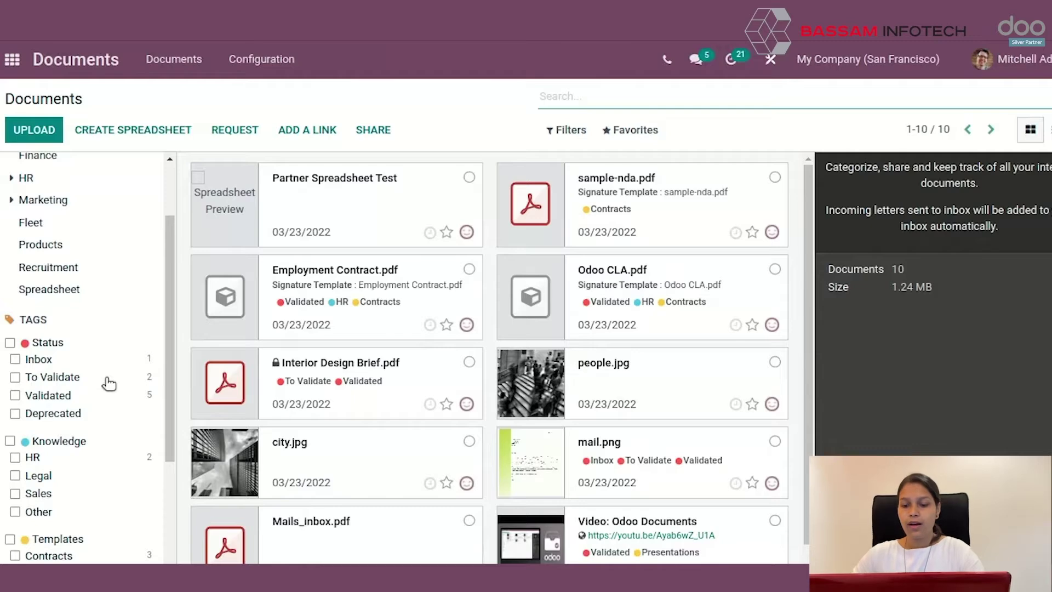
pyautogui.scroll(2, 110, 379)
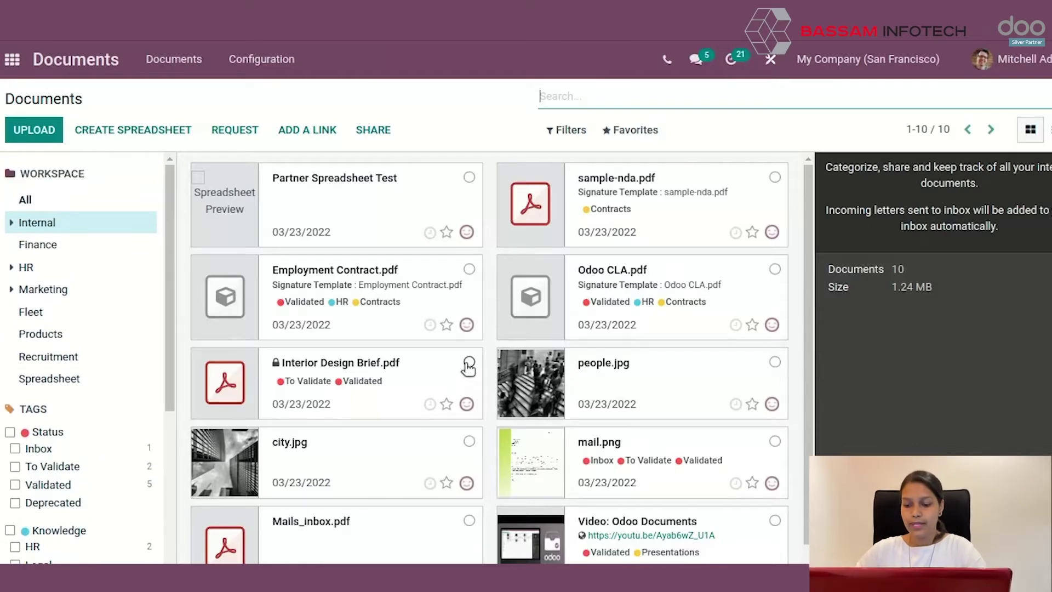
pyautogui.click(469, 363)
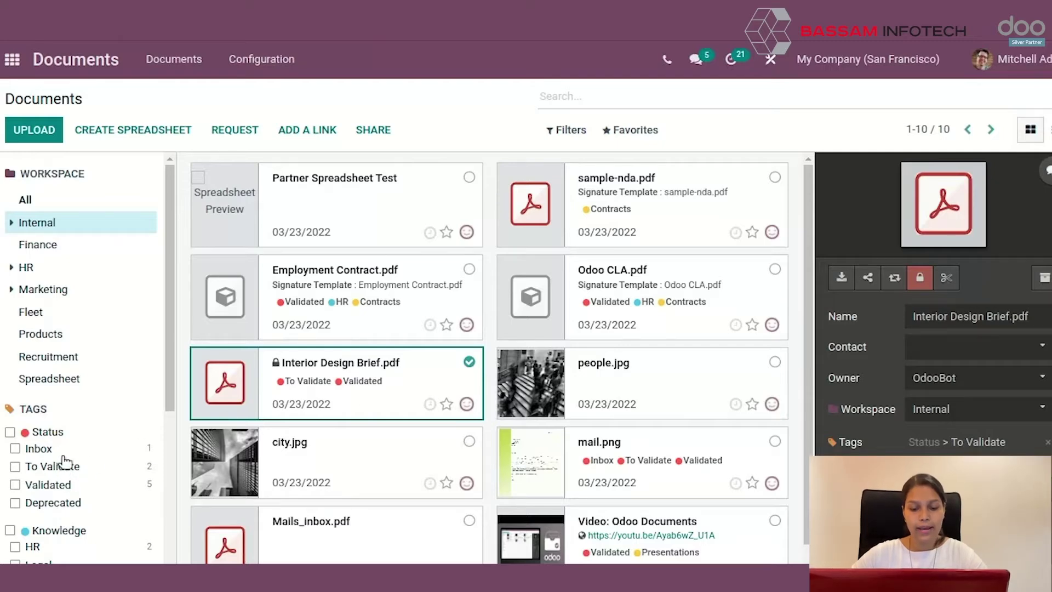
# Filter the Internal workspace by the Status > To Validate tag.
pyautogui.click(15, 467)
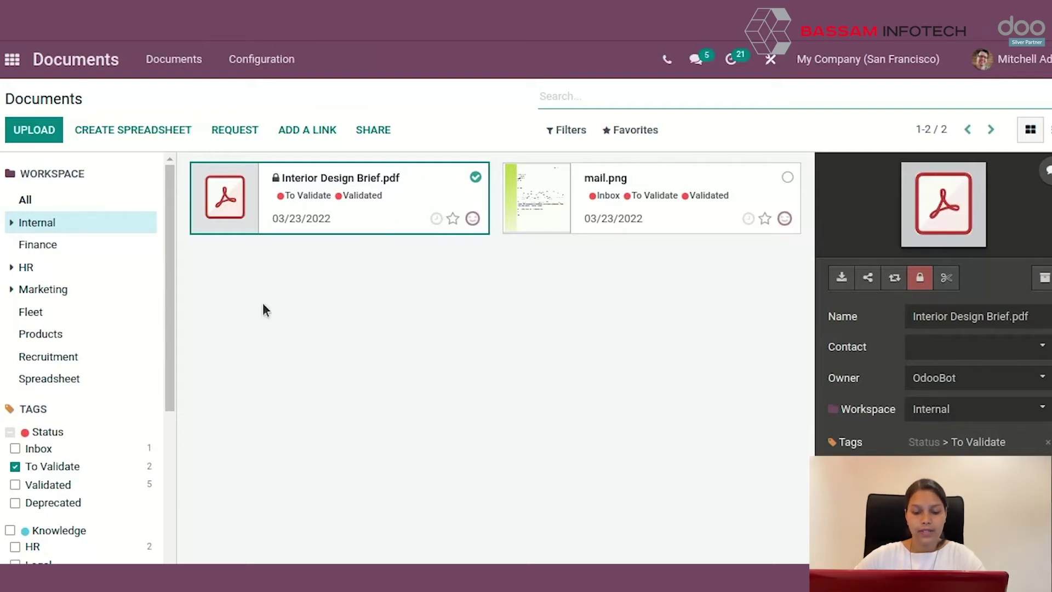
pyautogui.click(224, 211)
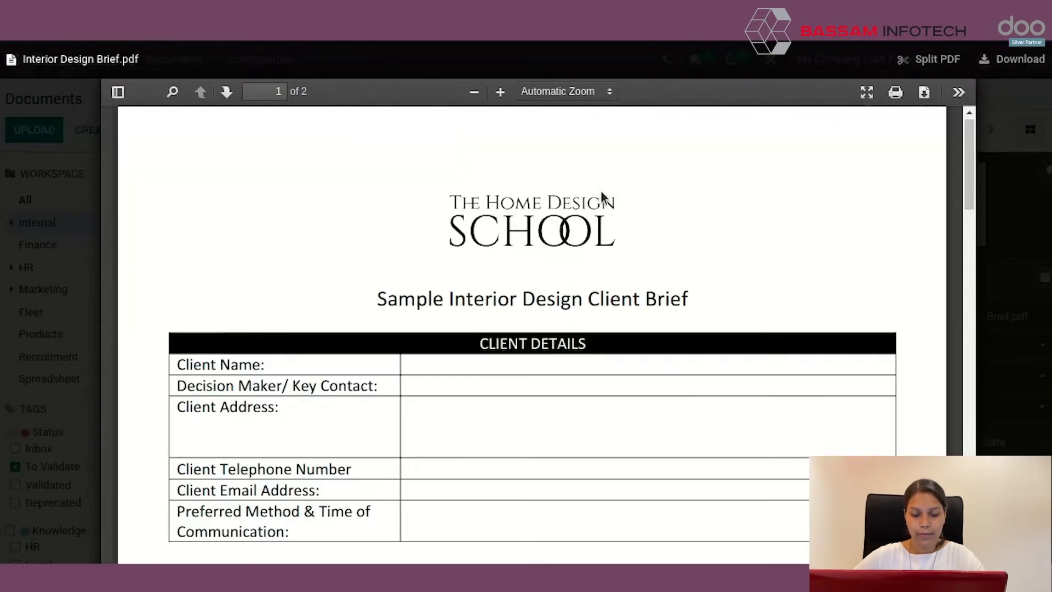
pyautogui.scroll(-4, 551, 458)
pyautogui.scroll(4, 551, 461)
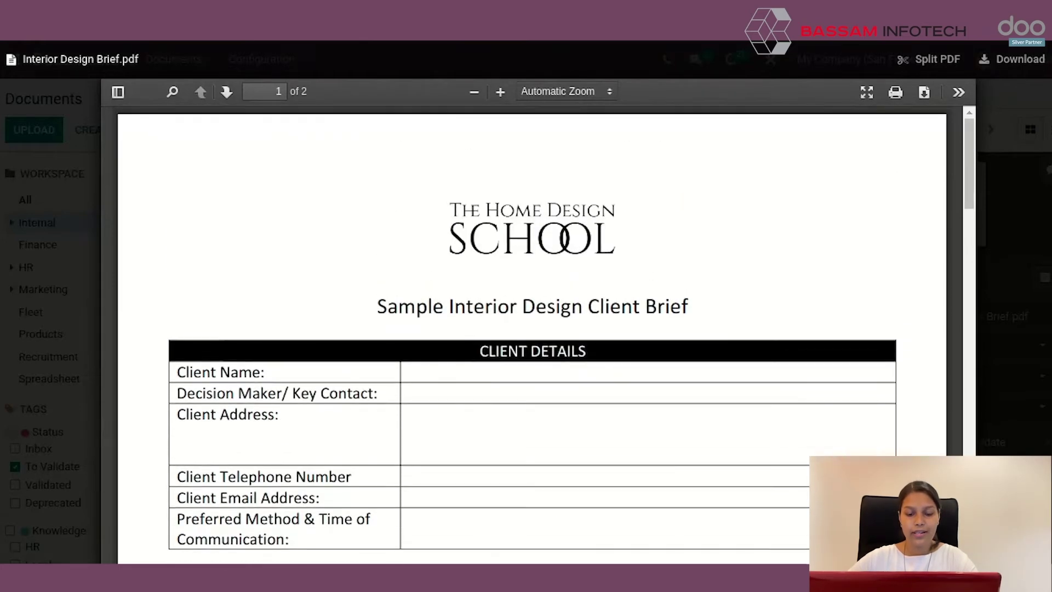
pyautogui.press('Escape')
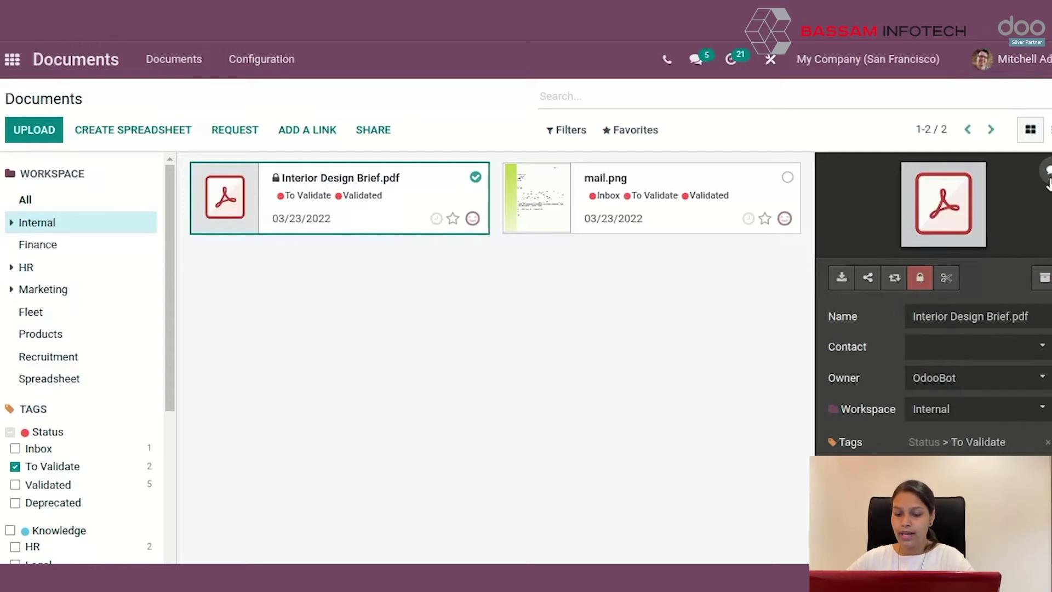
pyautogui.click(1047, 176)
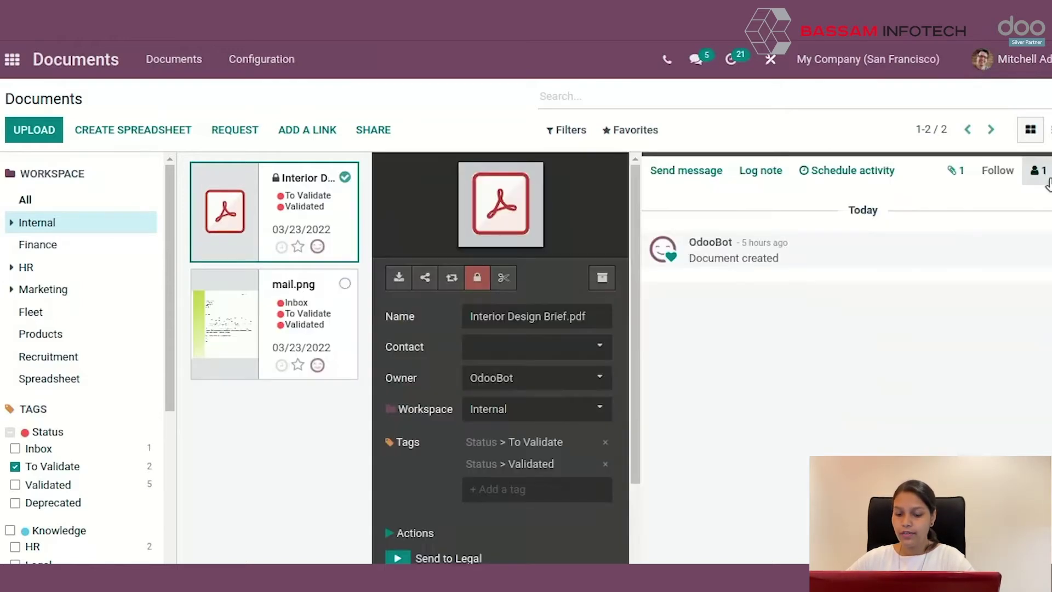
pyautogui.click(703, 174)
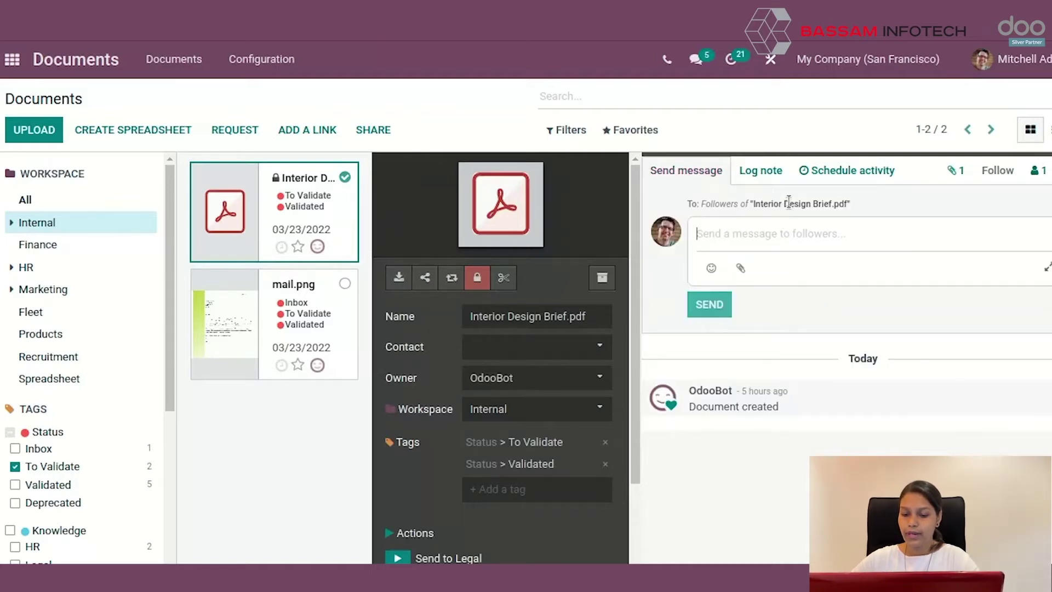
pyautogui.click(770, 173)
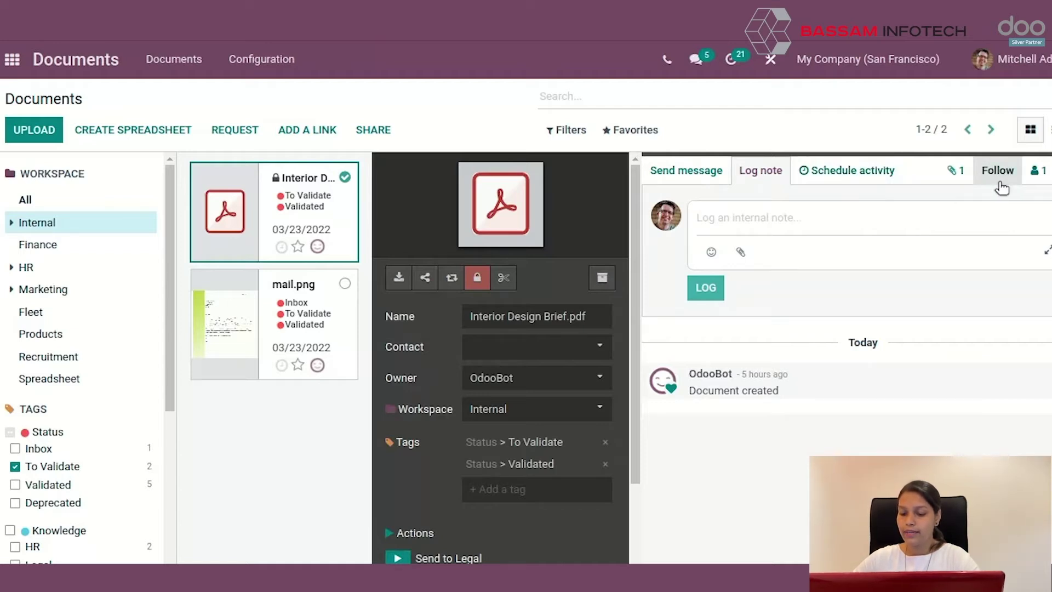
pyautogui.click(1048, 170)
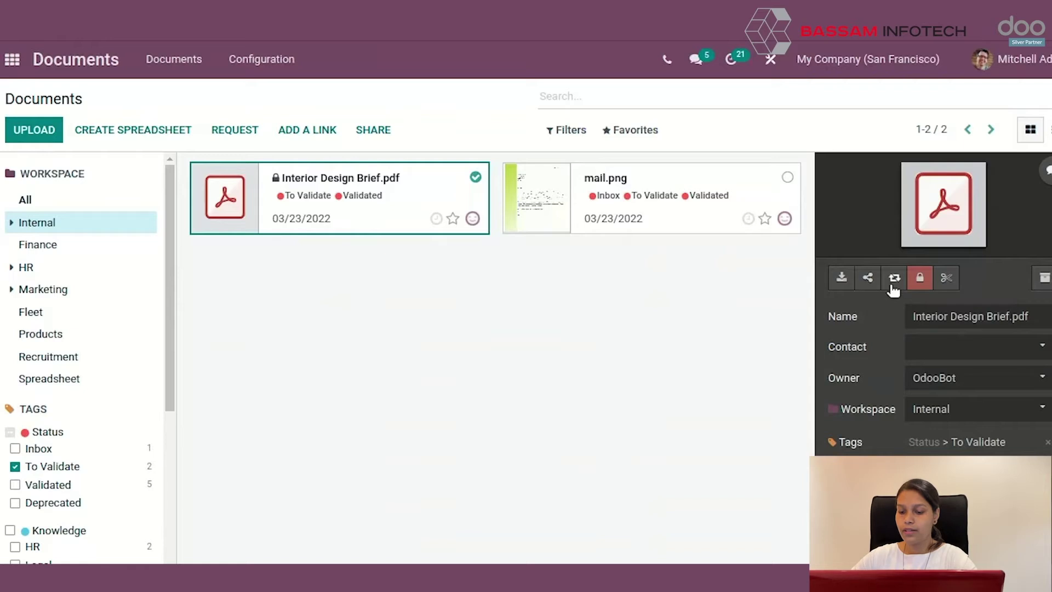
pyautogui.click(921, 279)
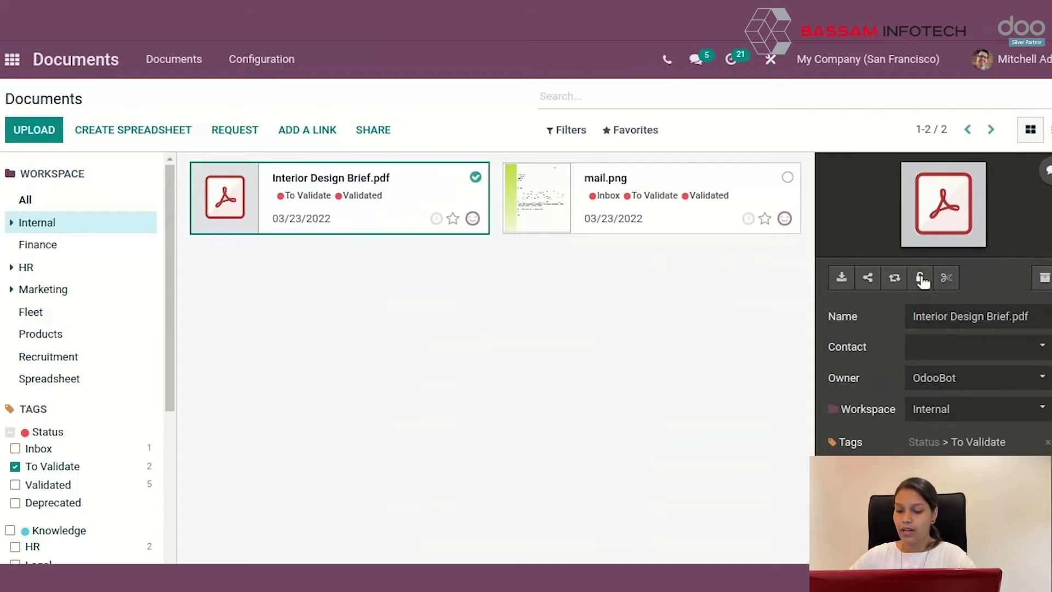
pyautogui.click(921, 279)
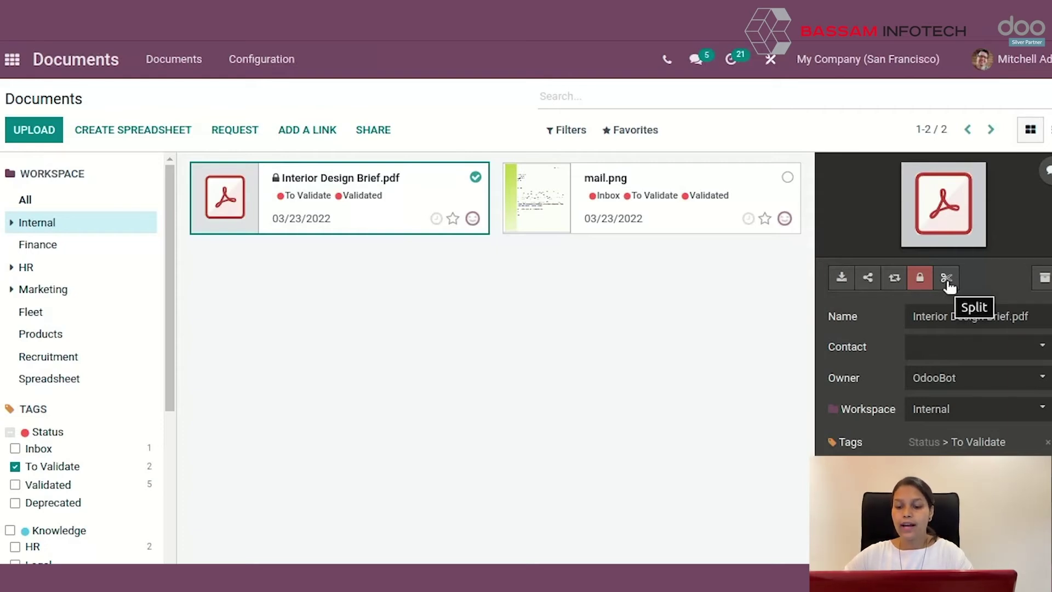
pyautogui.click(1044, 278)
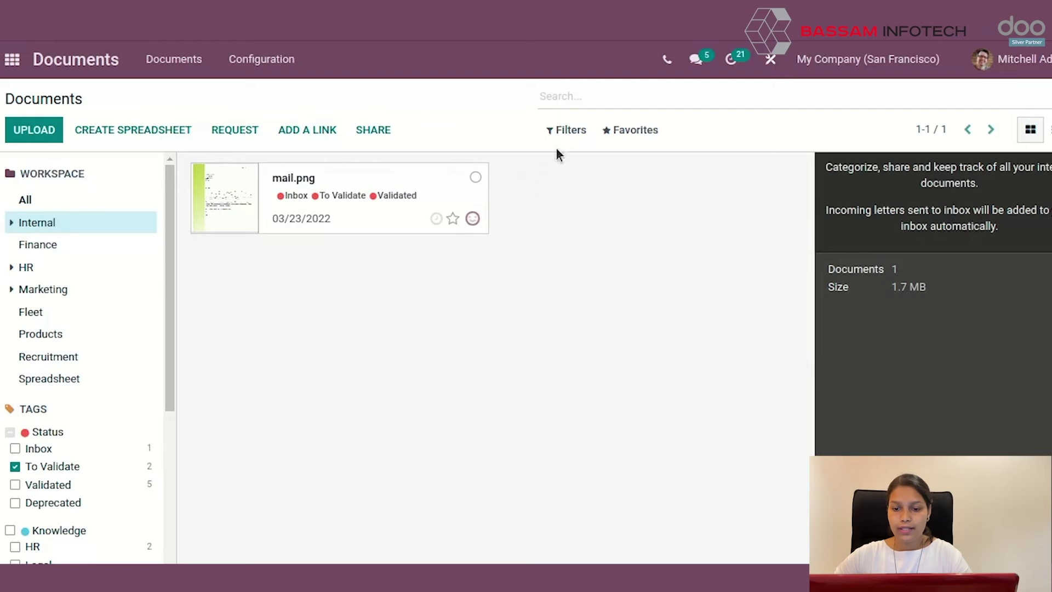
pyautogui.click(565, 129)
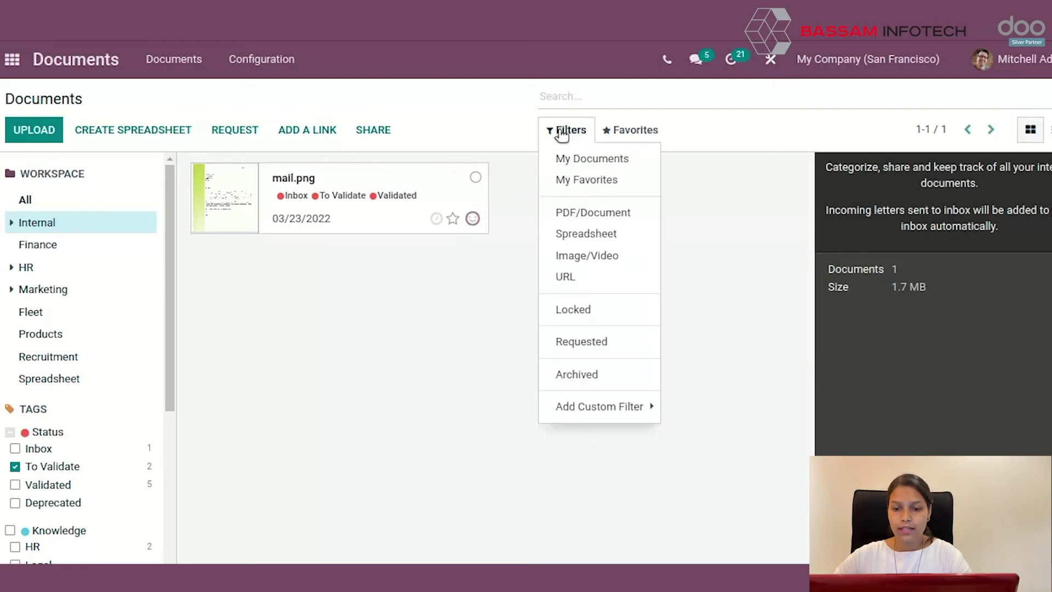
pyautogui.click(579, 375)
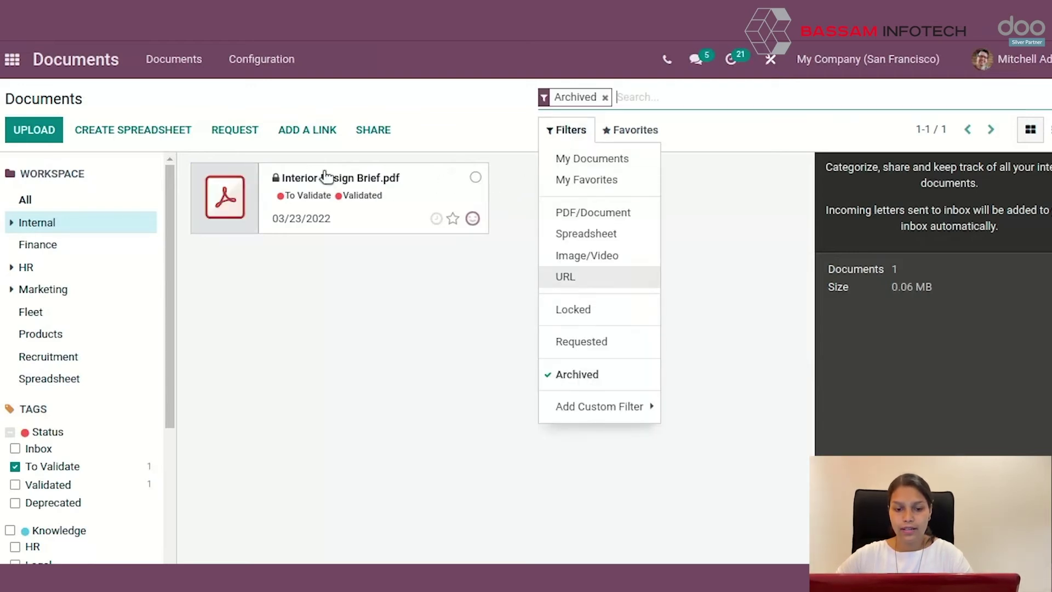
pyautogui.click(475, 178)
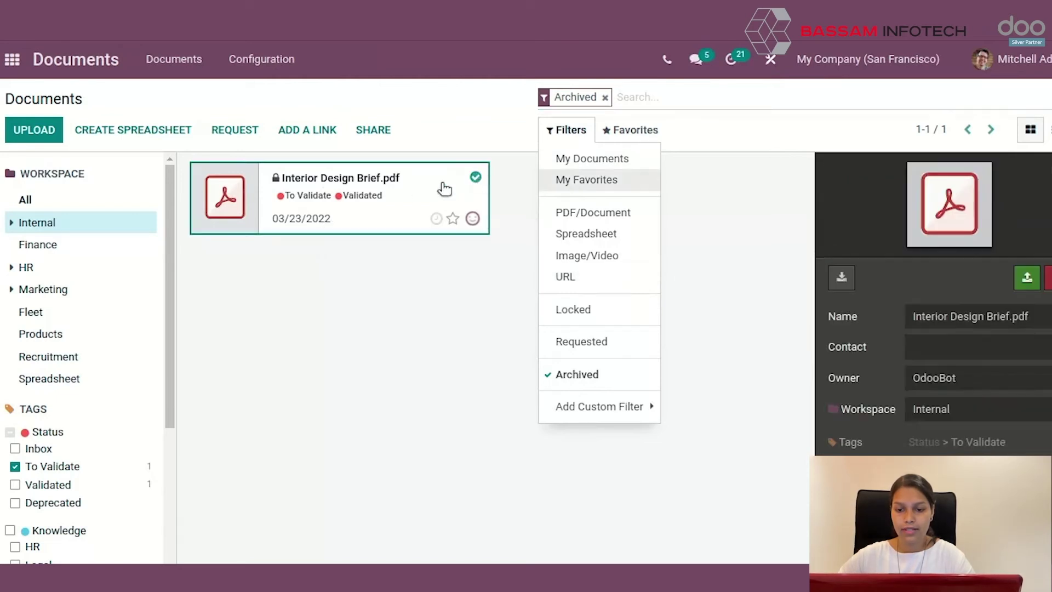
pyautogui.click(1027, 280)
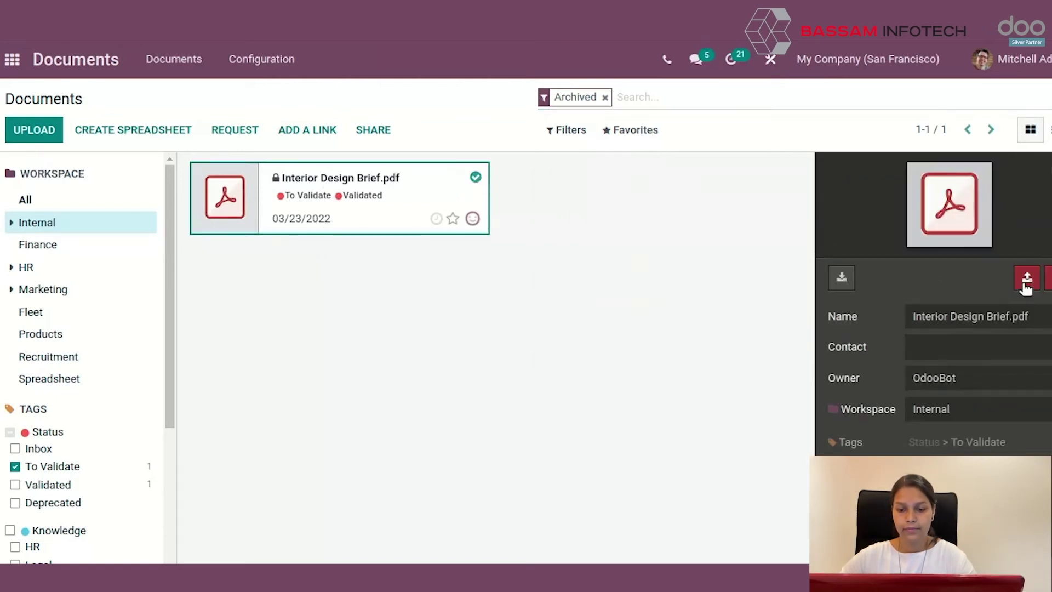
pyautogui.click(605, 98)
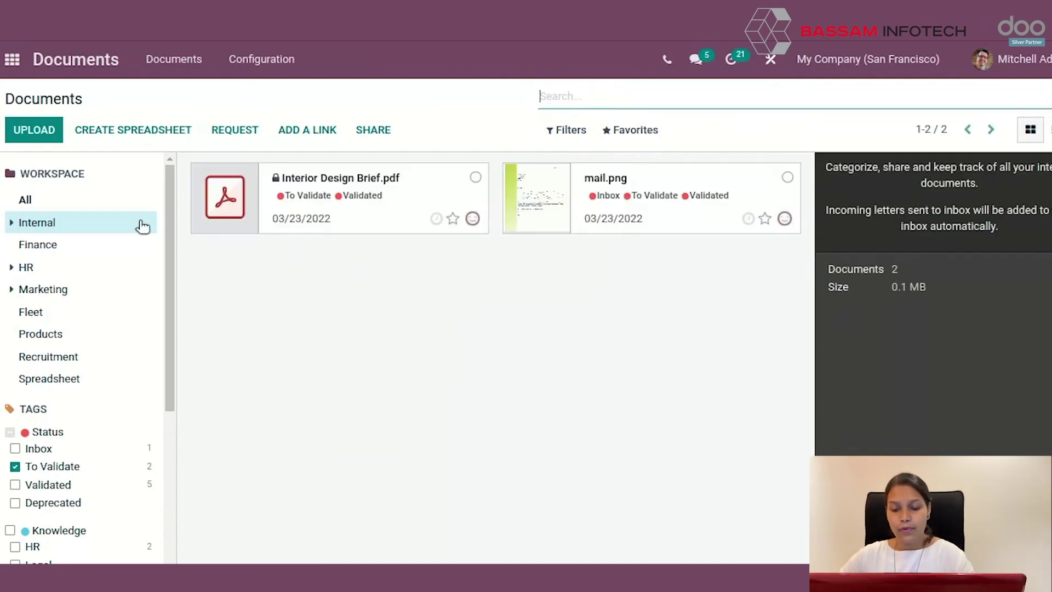
# Show all workspaces and go to the Workspaces list under Configuration.
pyautogui.click(86, 204)
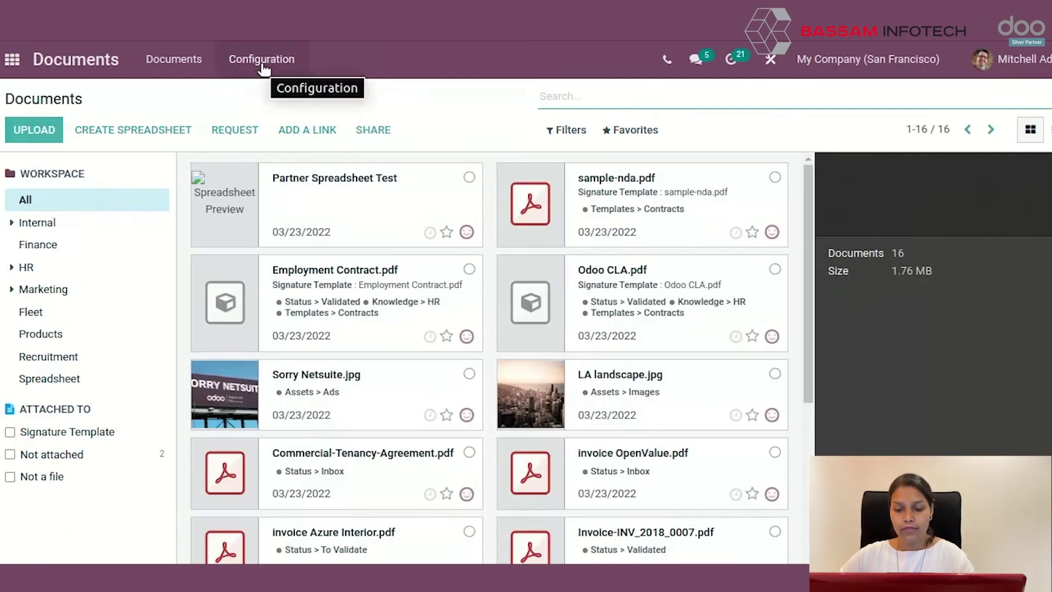
pyautogui.click(262, 61)
pyautogui.click(274, 121)
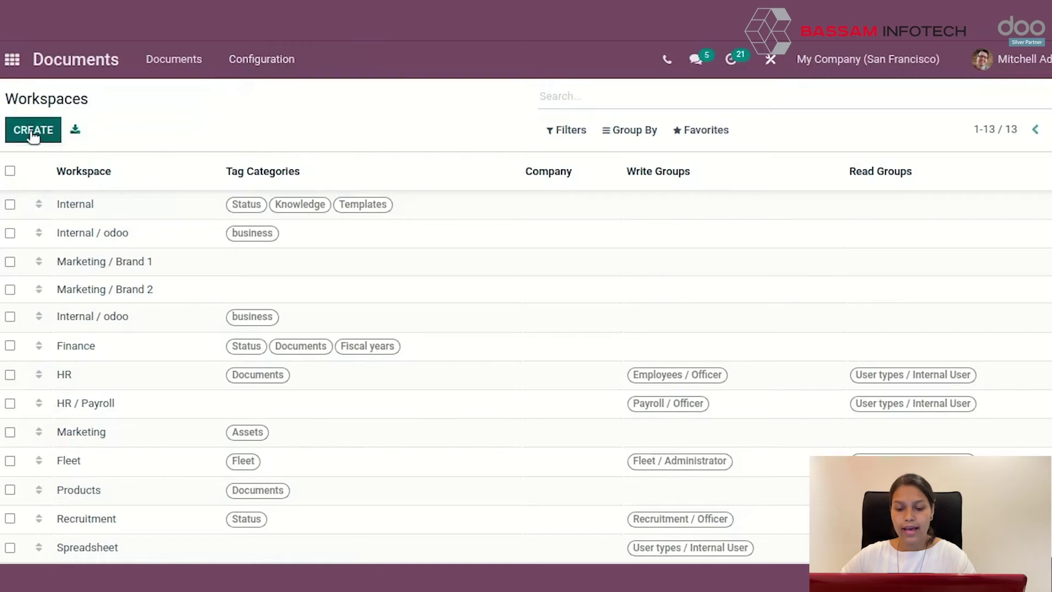
# Create a workspace named odoo with Internal as its parent and begin adding a tag category.
pyautogui.click(32, 131)
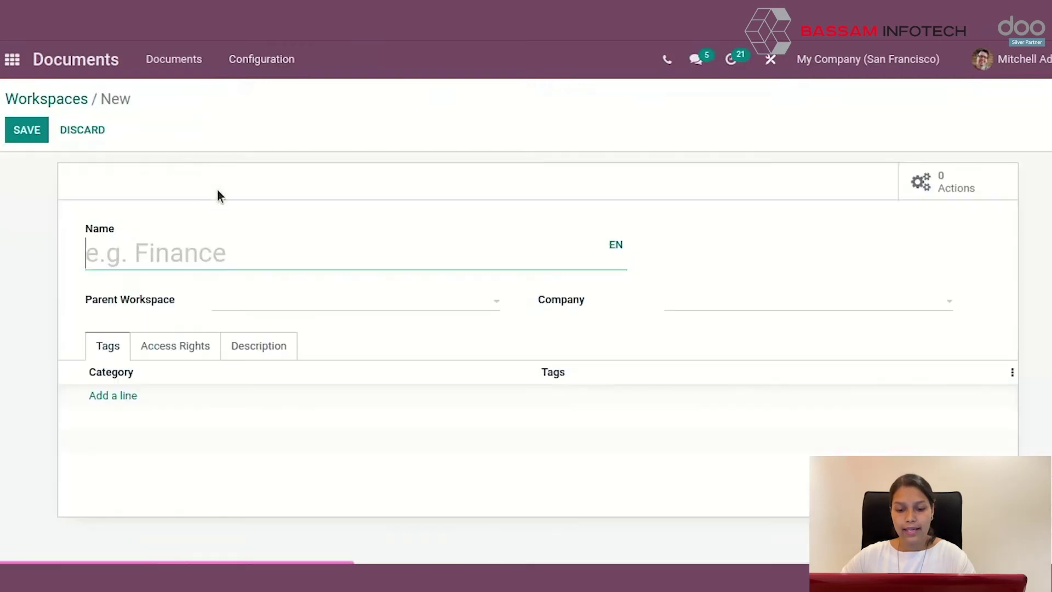
pyautogui.write('od')
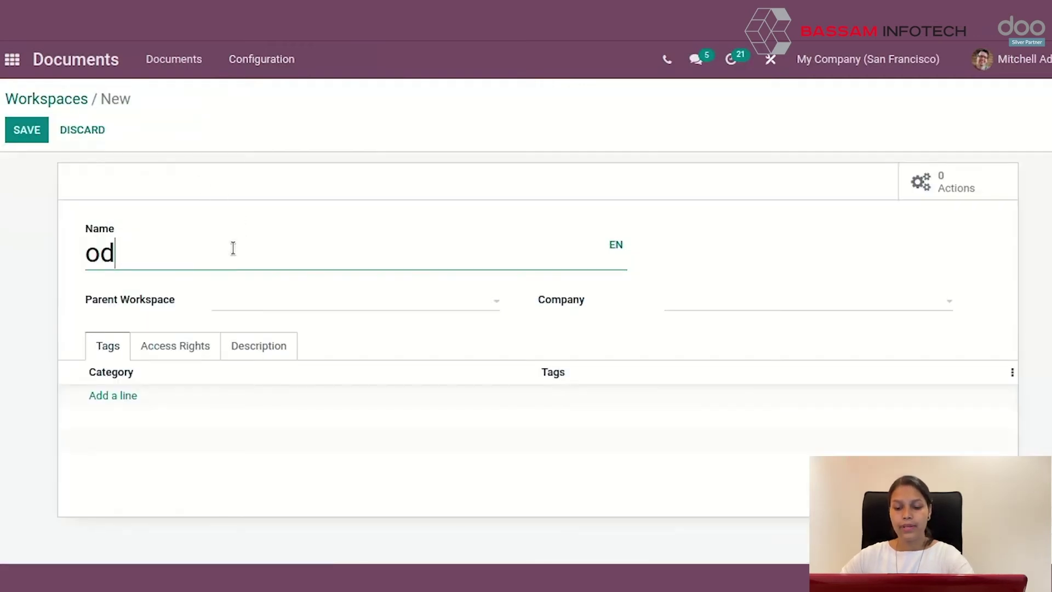
pyautogui.write('oo')
pyautogui.click(255, 302)
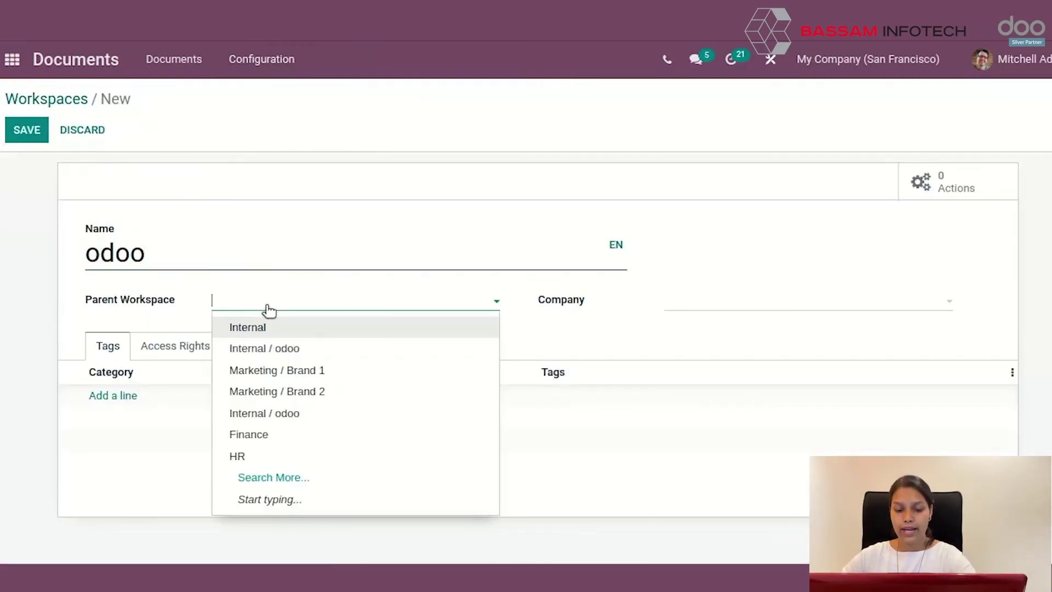
pyautogui.click(261, 329)
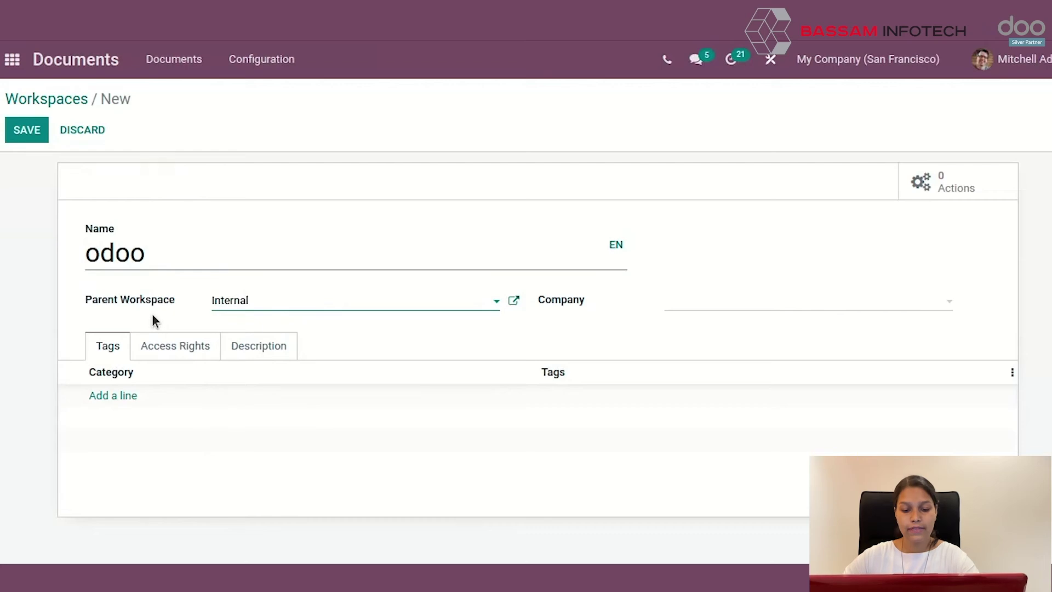
pyautogui.click(113, 399)
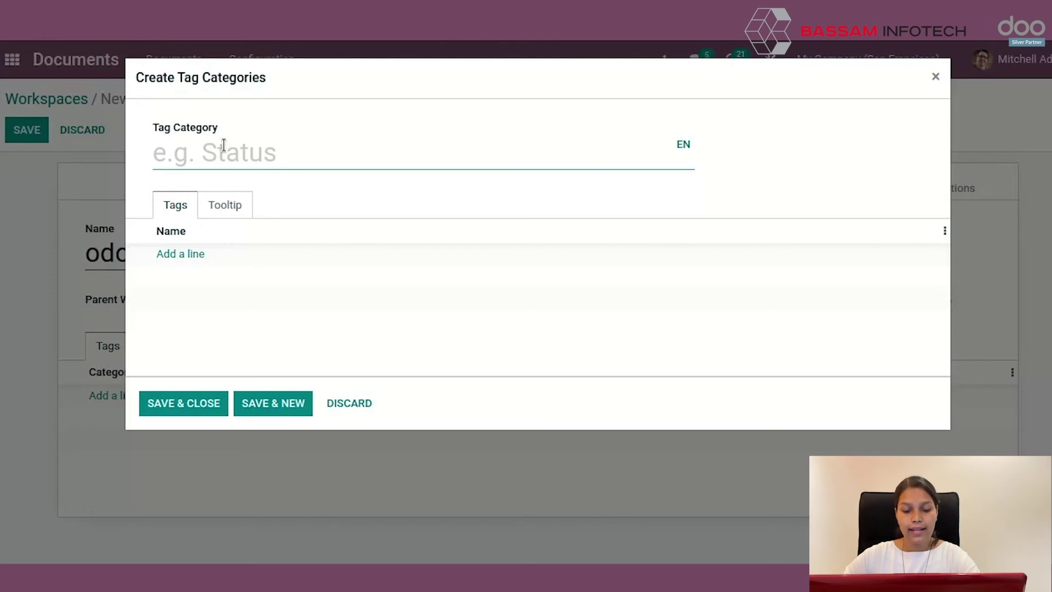
# Name the tag category business and add tags progress, draft, final and published.
pyautogui.write('business')
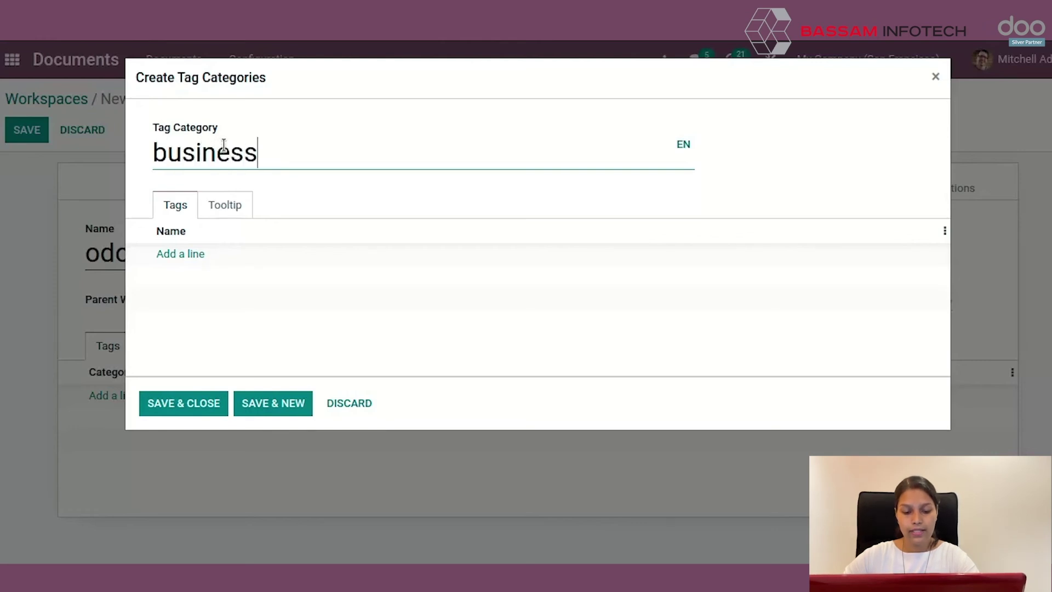
pyautogui.click(165, 255)
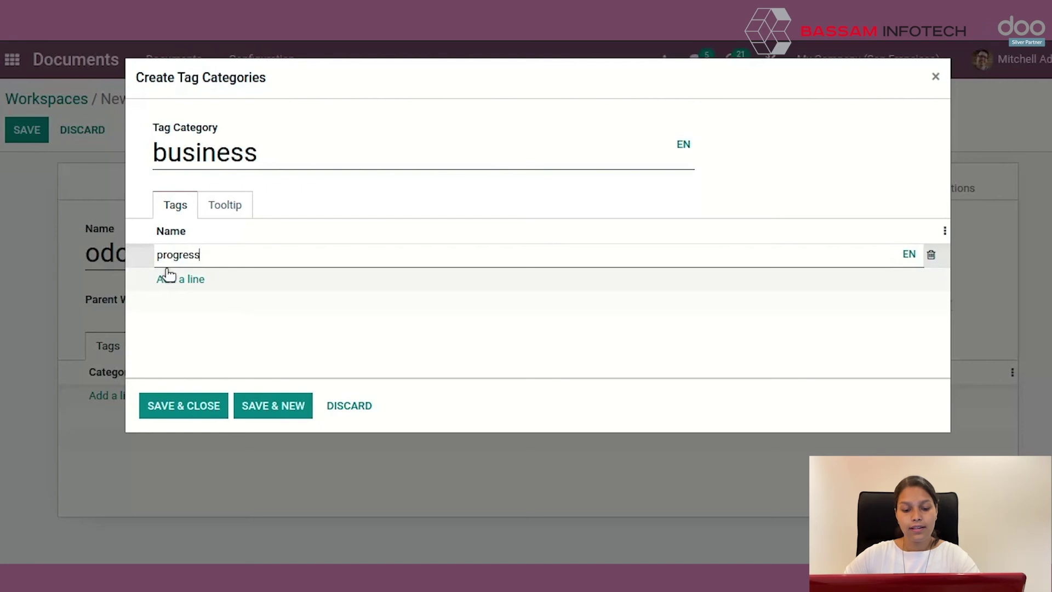
pyautogui.click(167, 277)
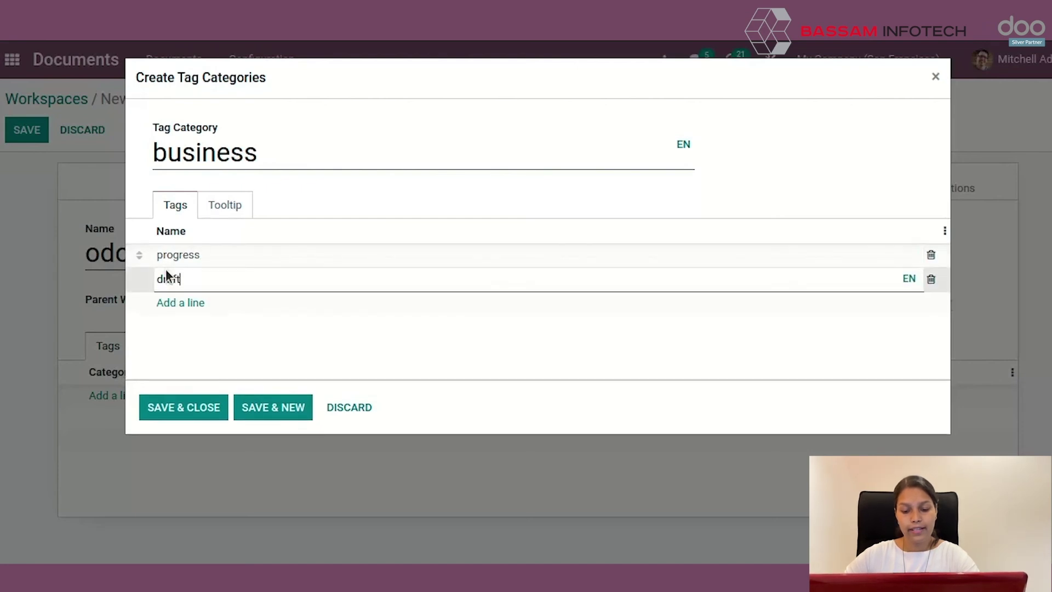
pyautogui.write('draft')
pyautogui.press('Return')
pyautogui.write('final')
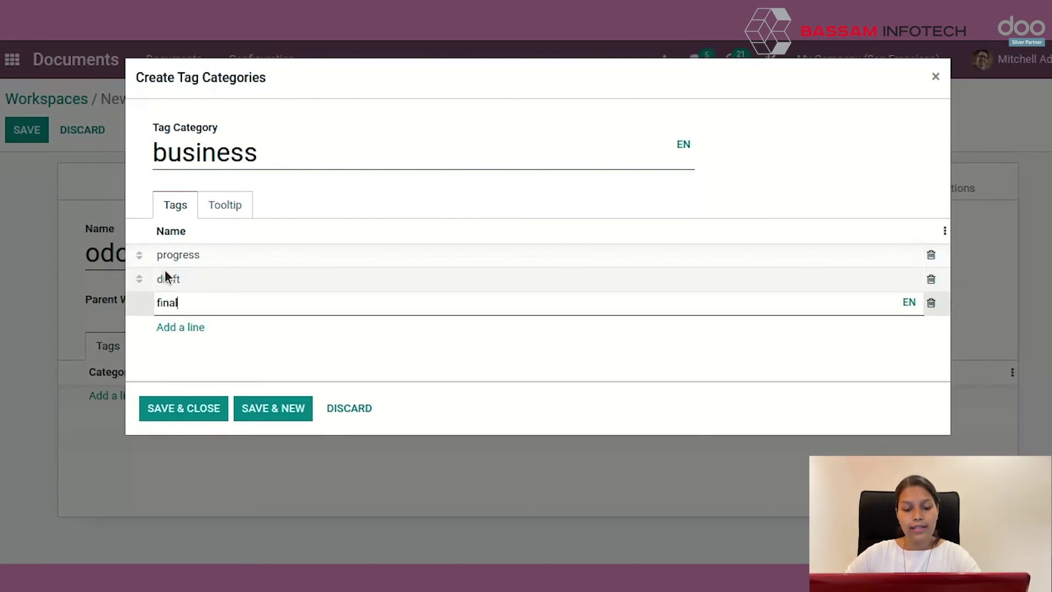
pyautogui.press('Return')
pyautogui.write('publ')
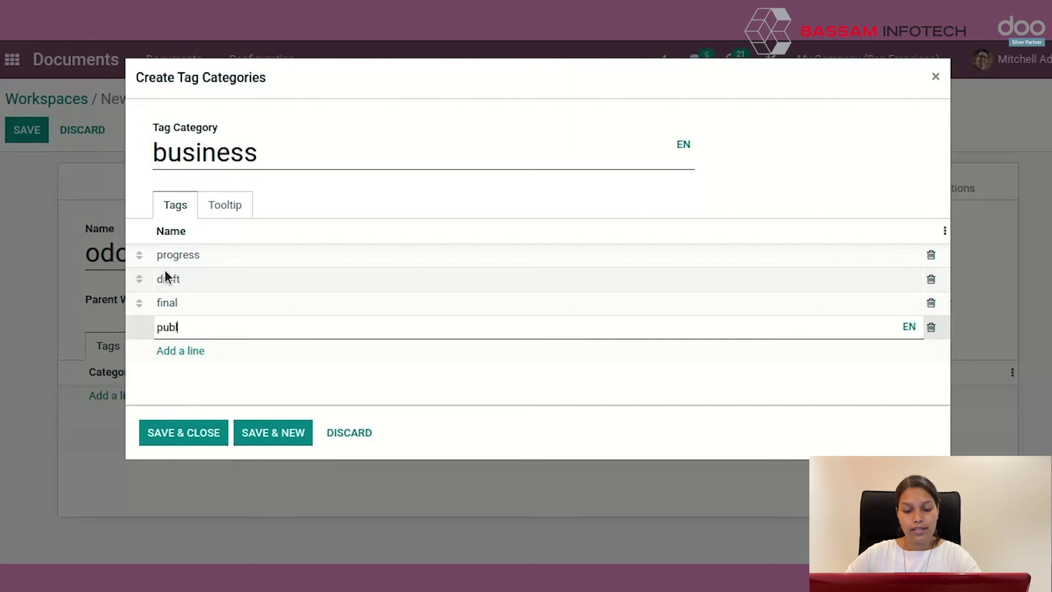
pyautogui.write('ished')
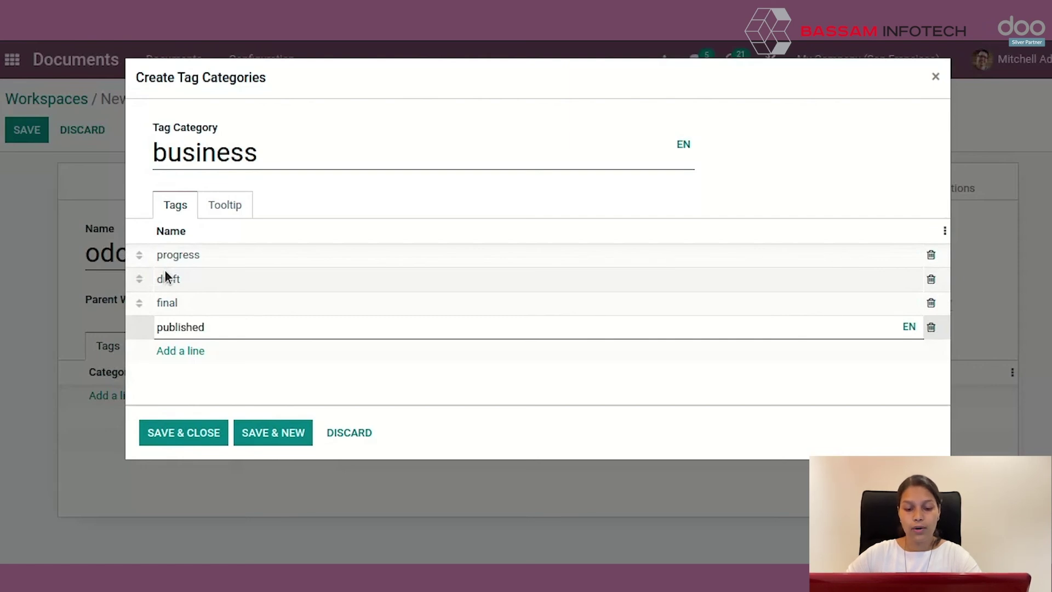
pyautogui.press('Return')
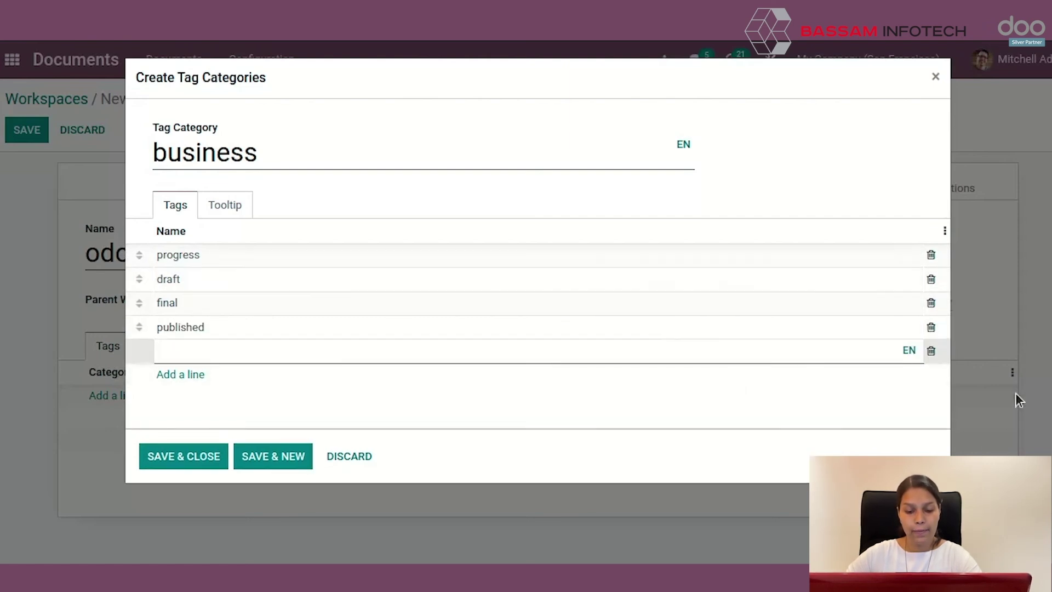
# Remove the empty tag line, move published above final, and save the category.
pyautogui.click(932, 353)
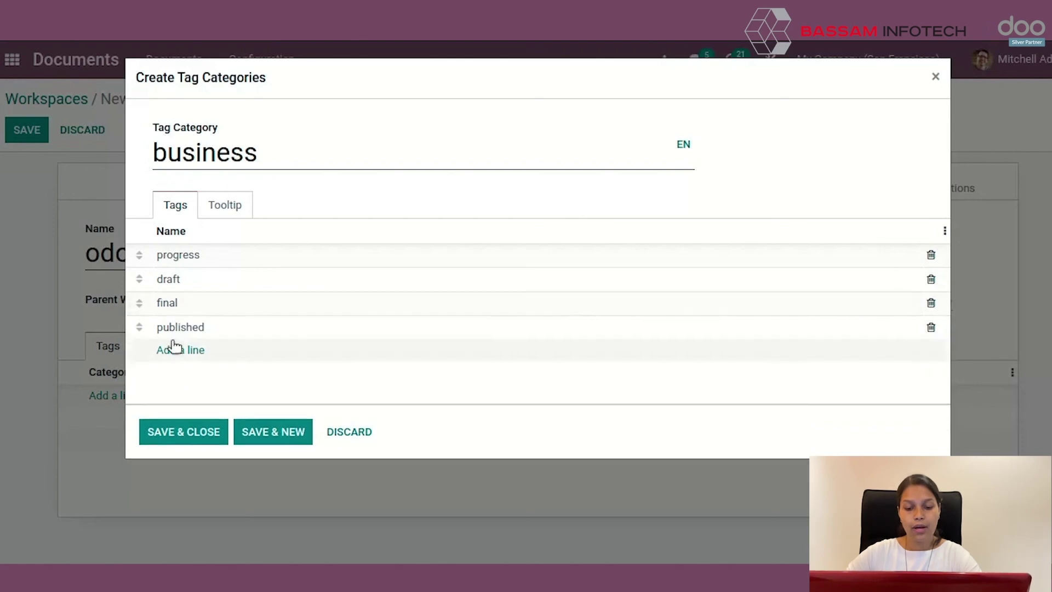
pyautogui.moveTo(139, 327); pyautogui.dragTo(140, 301)
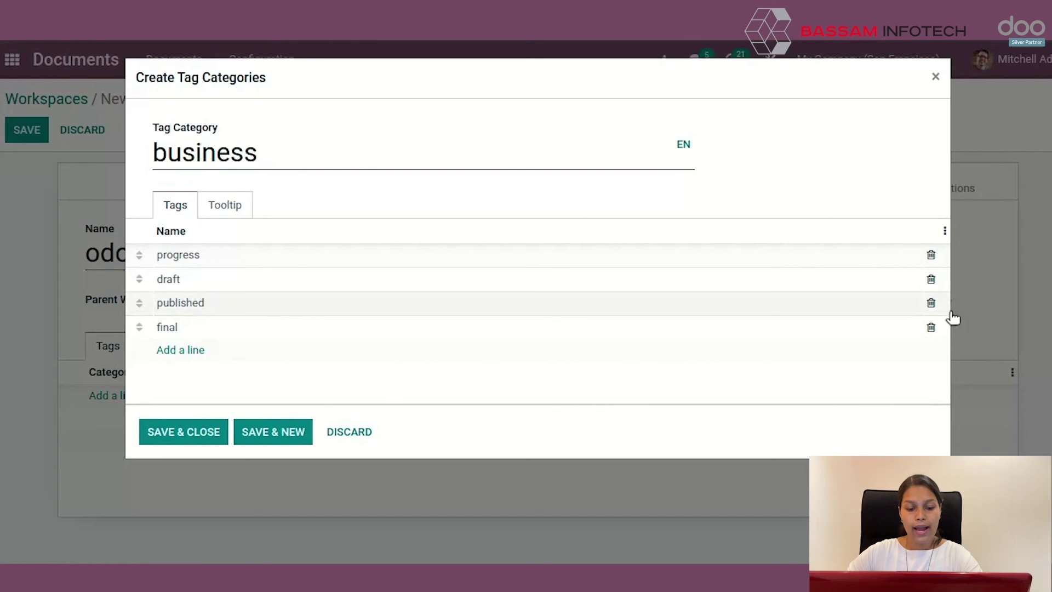
pyautogui.click(223, 208)
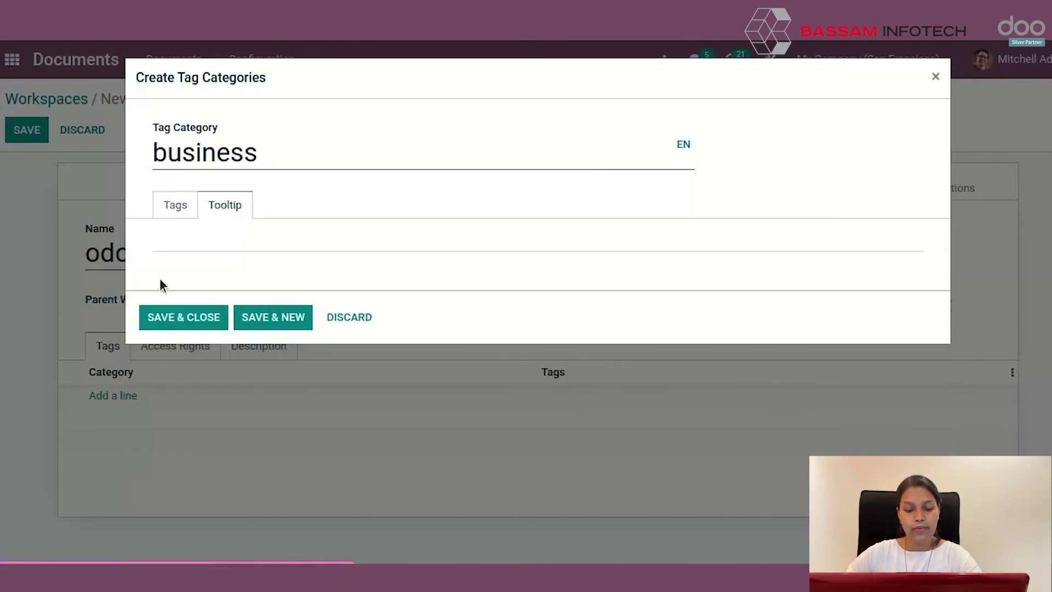
pyautogui.click(167, 318)
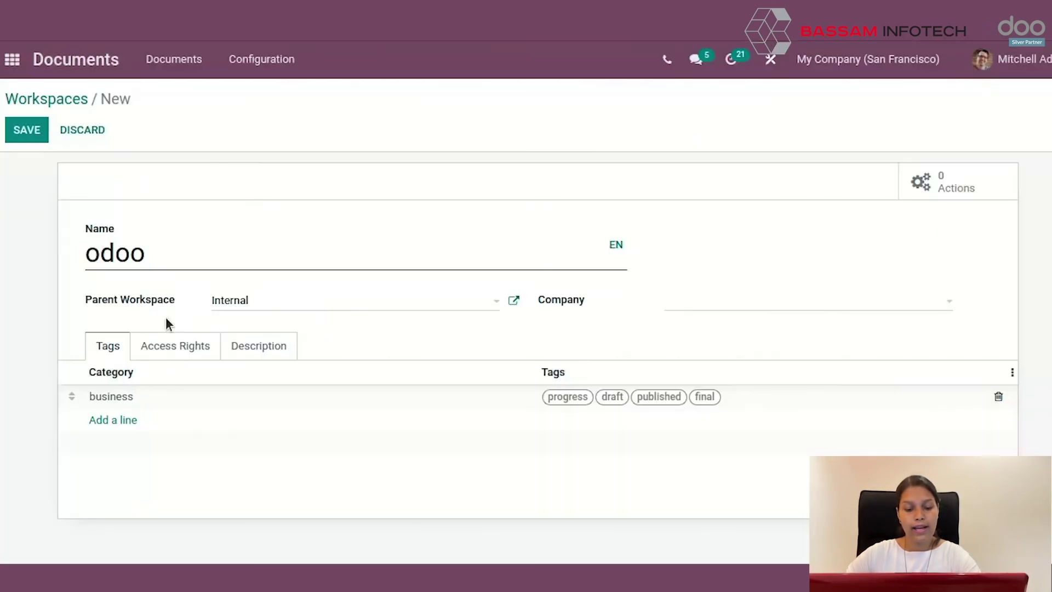
# Set the odoo workspace's company to BE Company CoA under Access Rights.
pyautogui.click(179, 351)
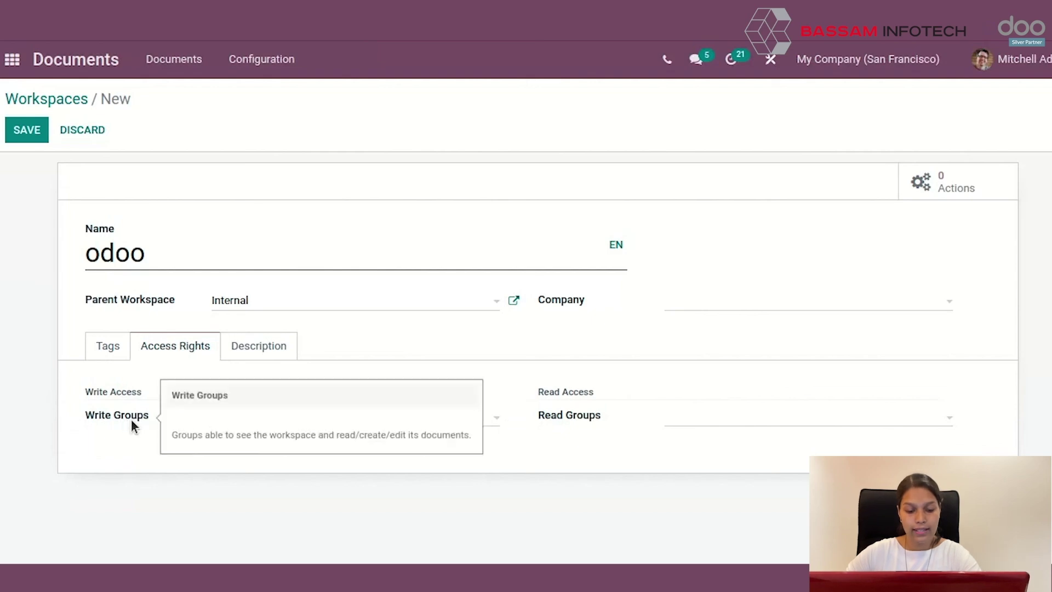
pyautogui.click(722, 309)
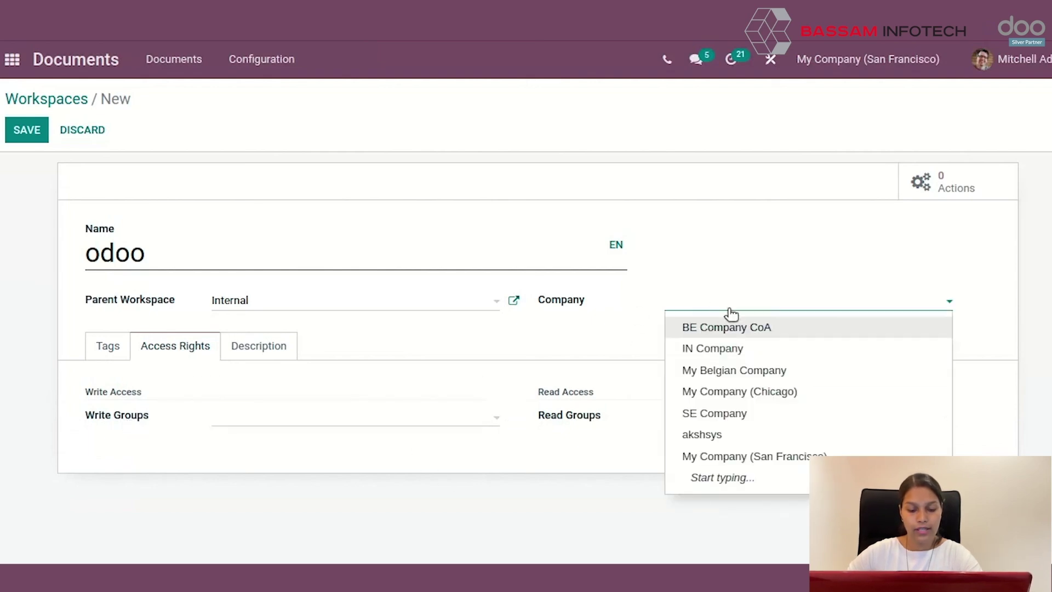
pyautogui.click(732, 329)
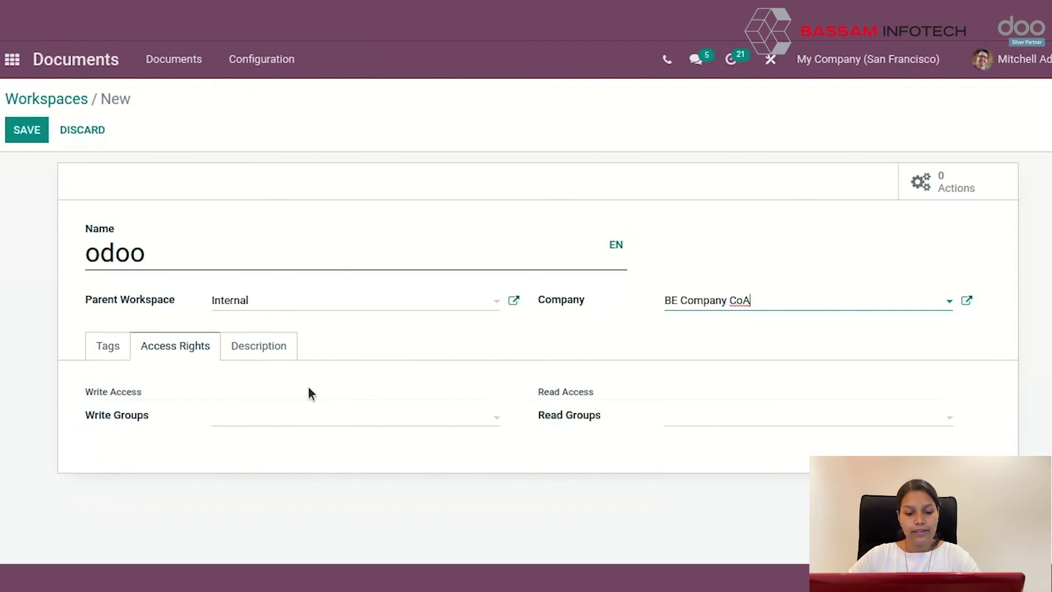
pyautogui.click(259, 61)
pyautogui.click(260, 61)
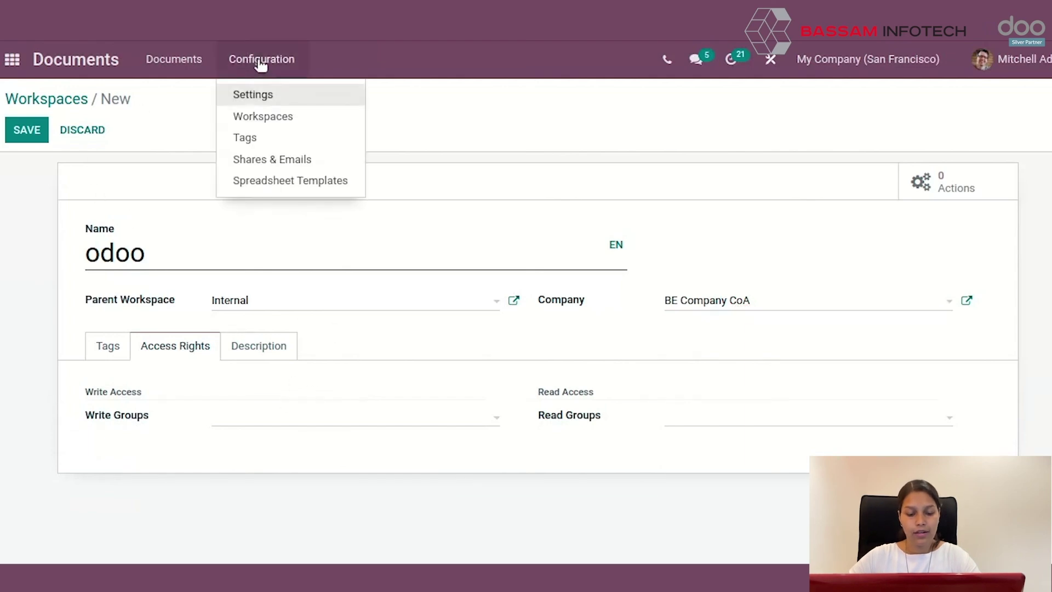